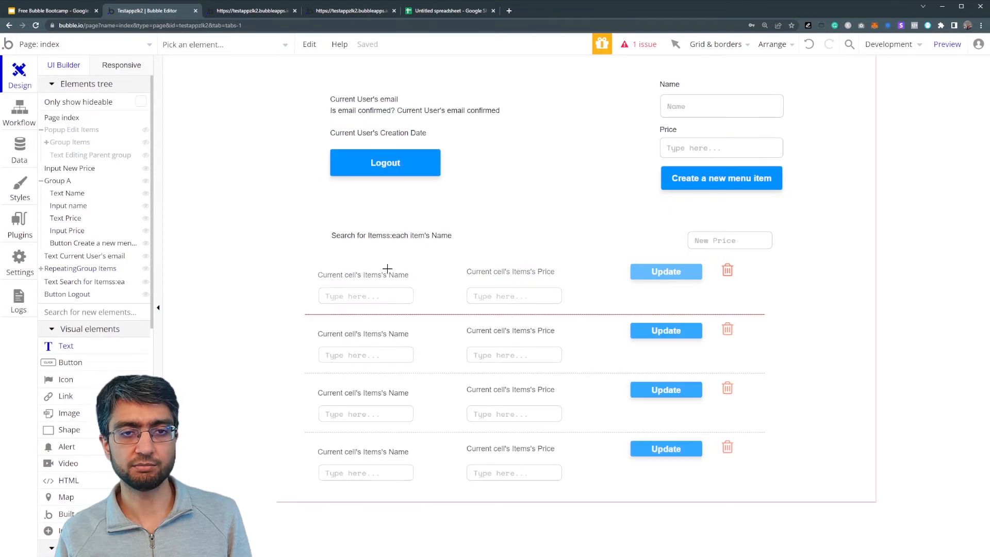
Add a demo text element showing the option-set day Mo, then delete it
drag(417, 211, 561, 223)
click(805, 183)
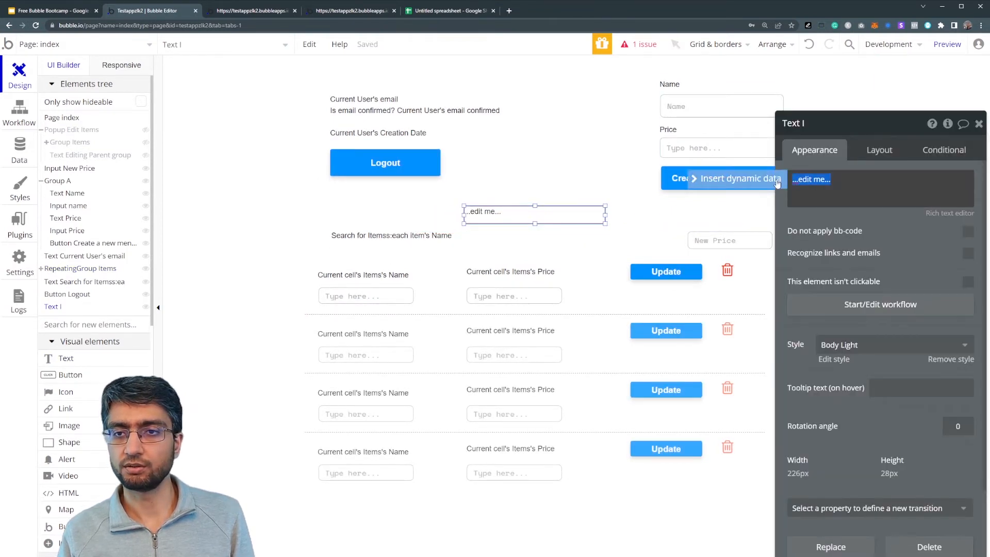
click(738, 179)
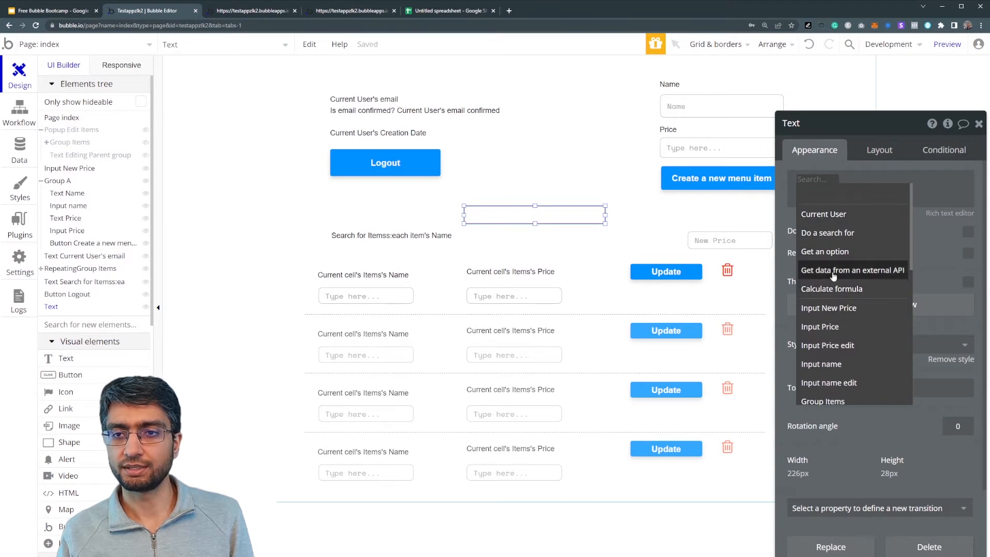
click(825, 252)
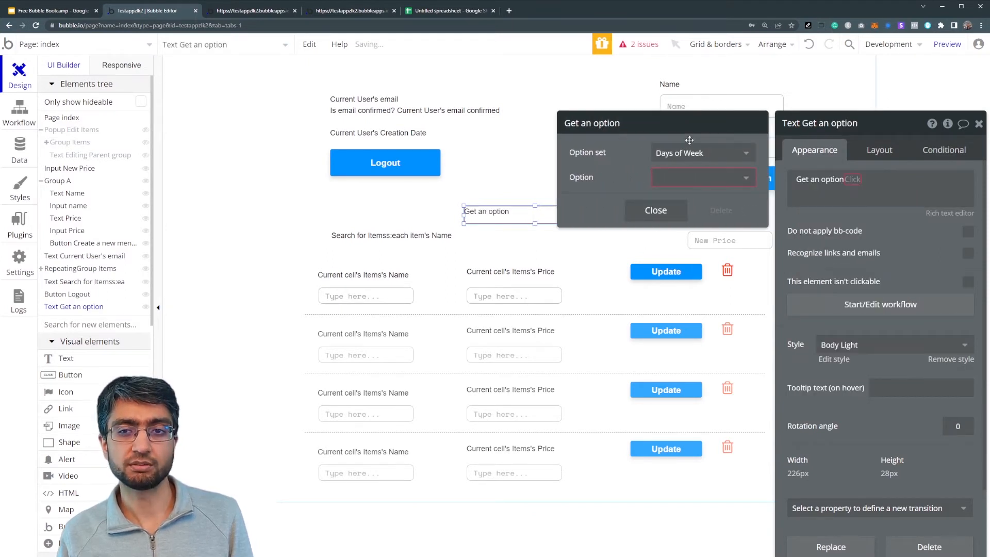
click(691, 185)
click(684, 247)
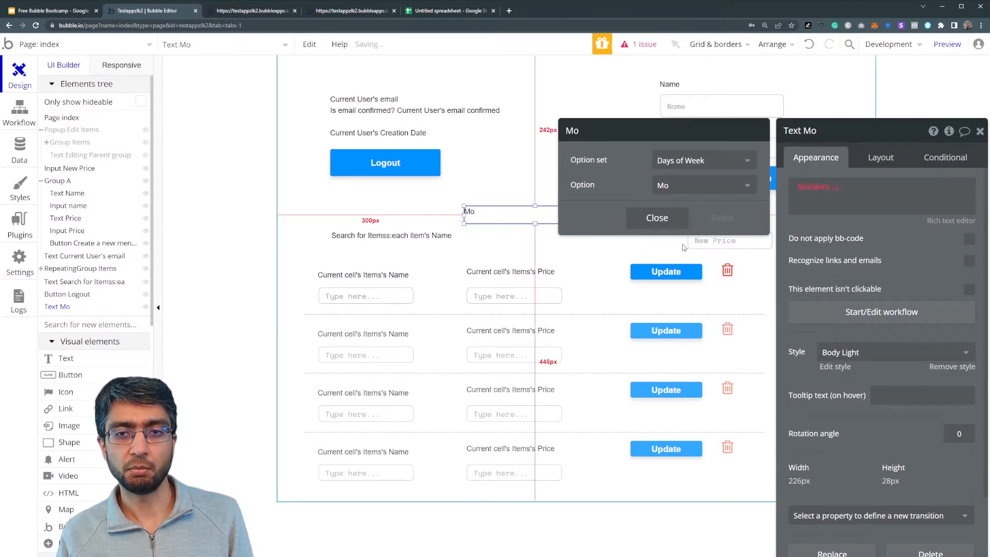
click(499, 212)
key(Delete)
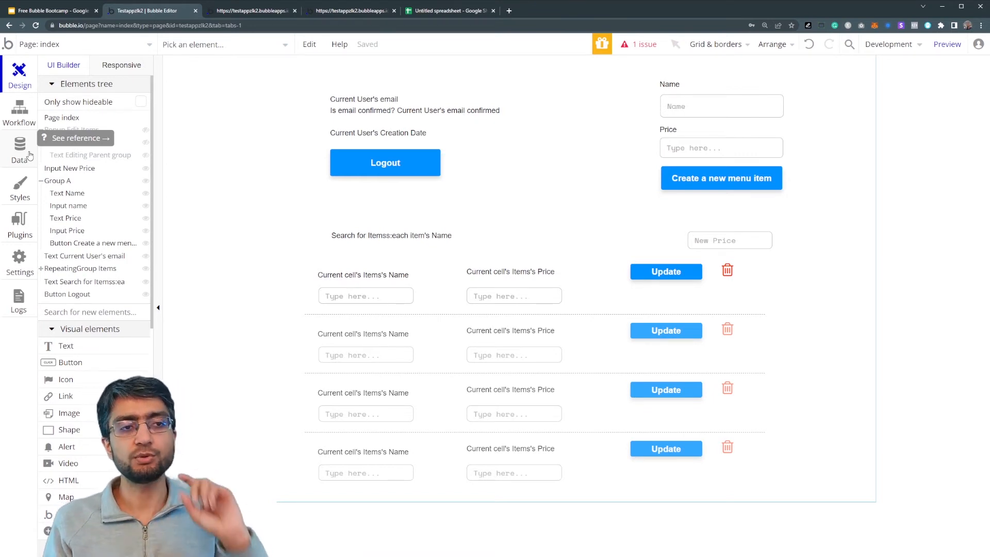
Create a new option set named 'User Types' in the Data settings
click(20, 149)
click(195, 207)
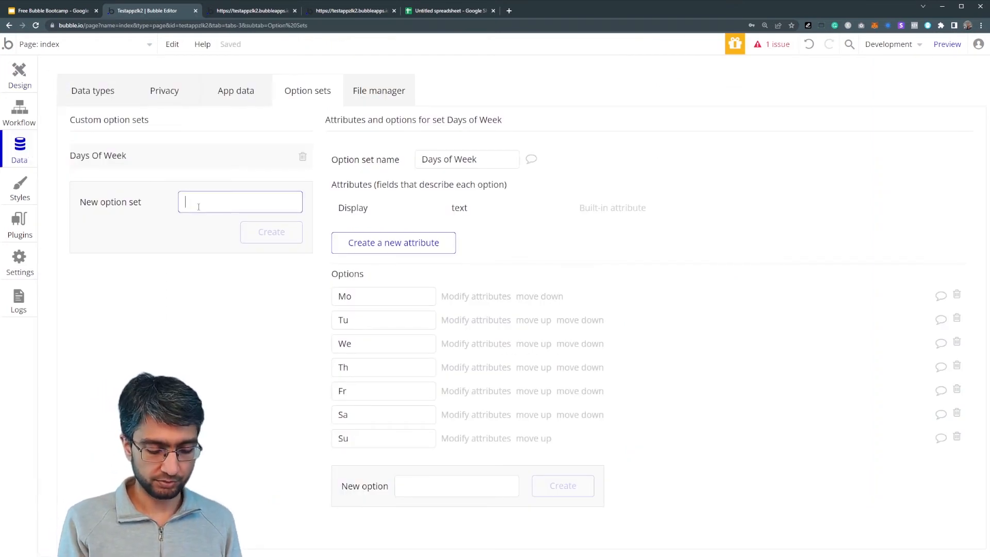
text(User Types)
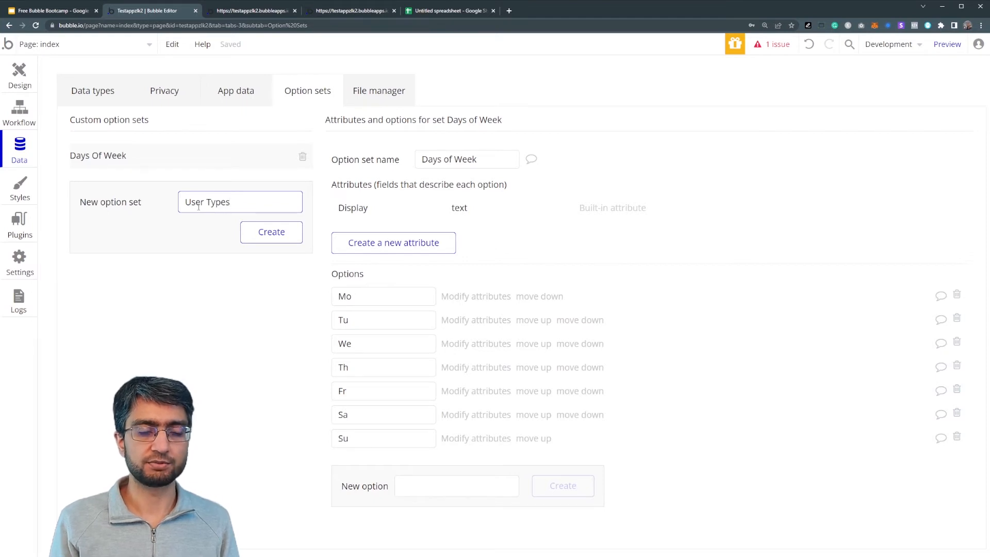
key(Return)
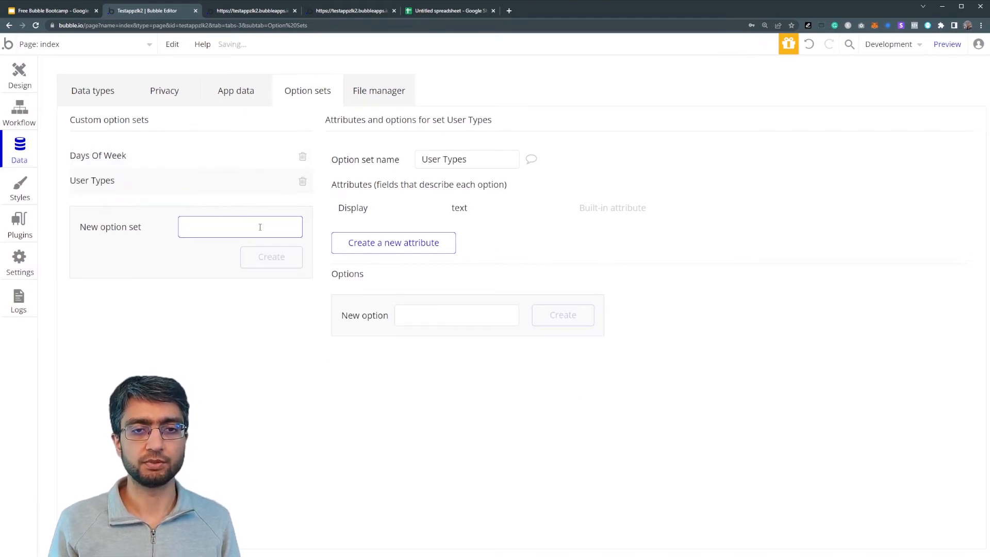
Add the options Restaurant Owner, Courier and Consumer to User Types
click(424, 315)
text(Restaurant Owner)
key(Return)
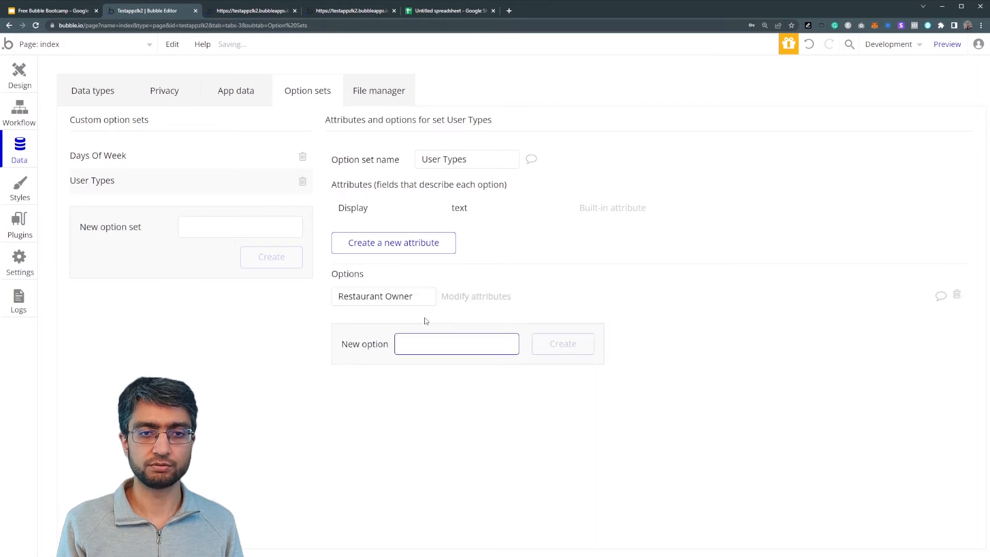
text(Courier)
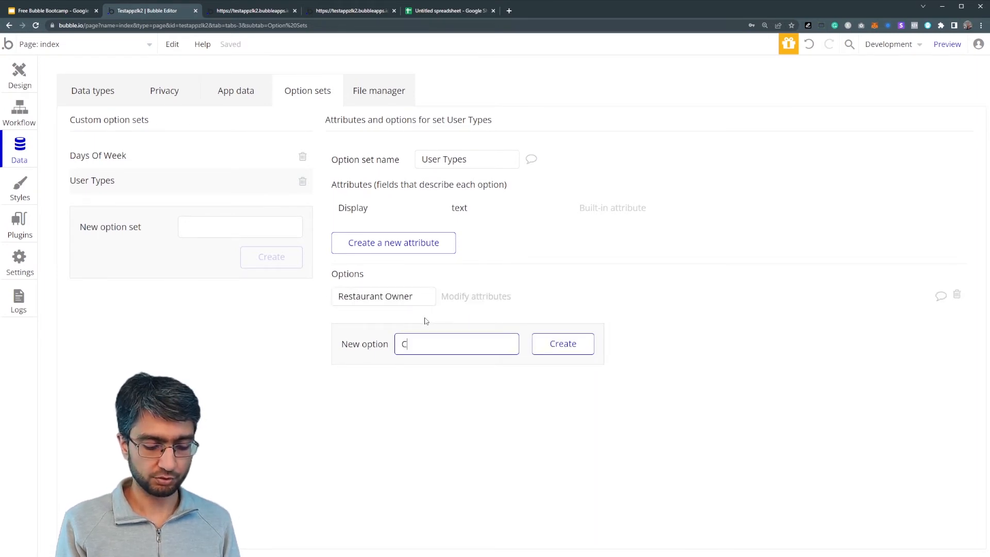
key(Return)
text(Consumer)
key(Return)
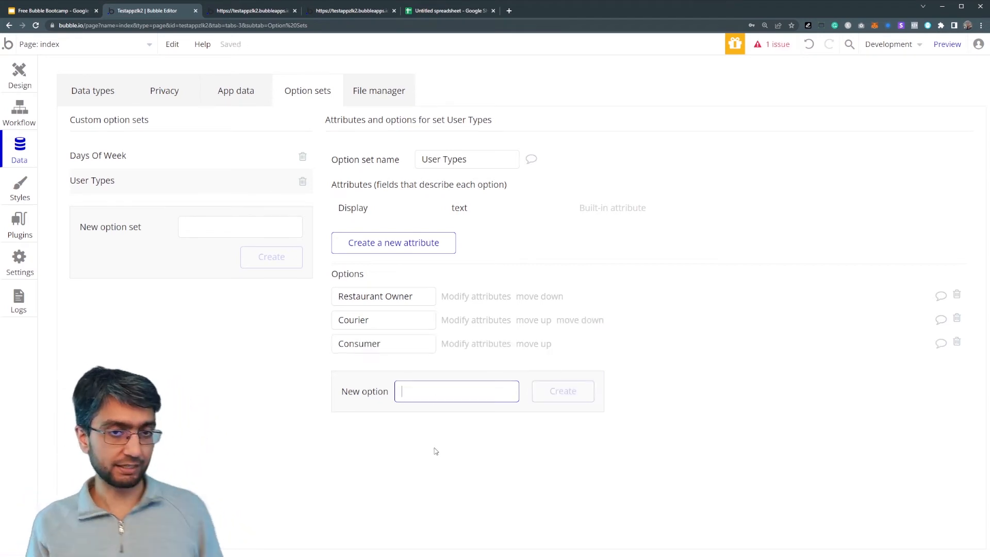
click(96, 98)
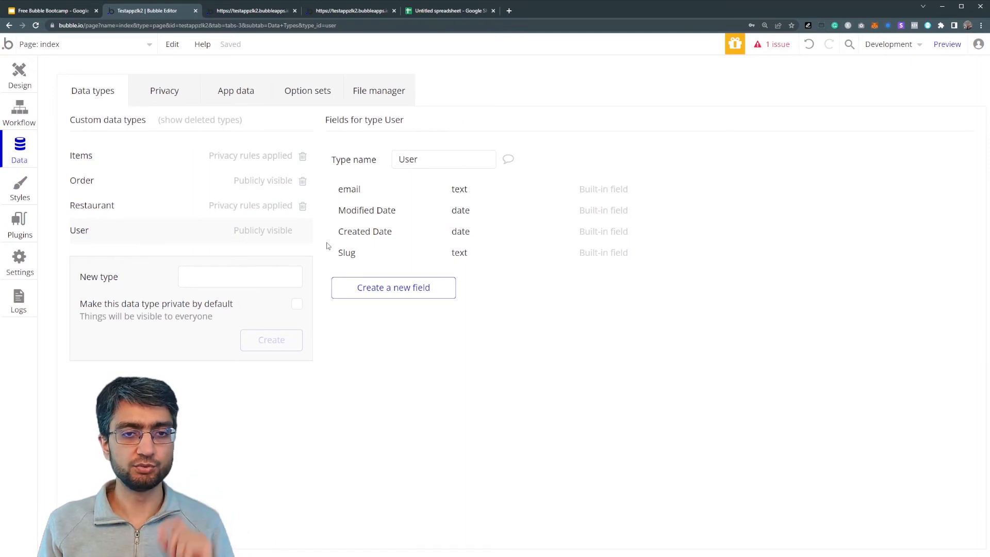
Add a field named Type holding a User Types value to the User data type
click(377, 286)
text(Type)
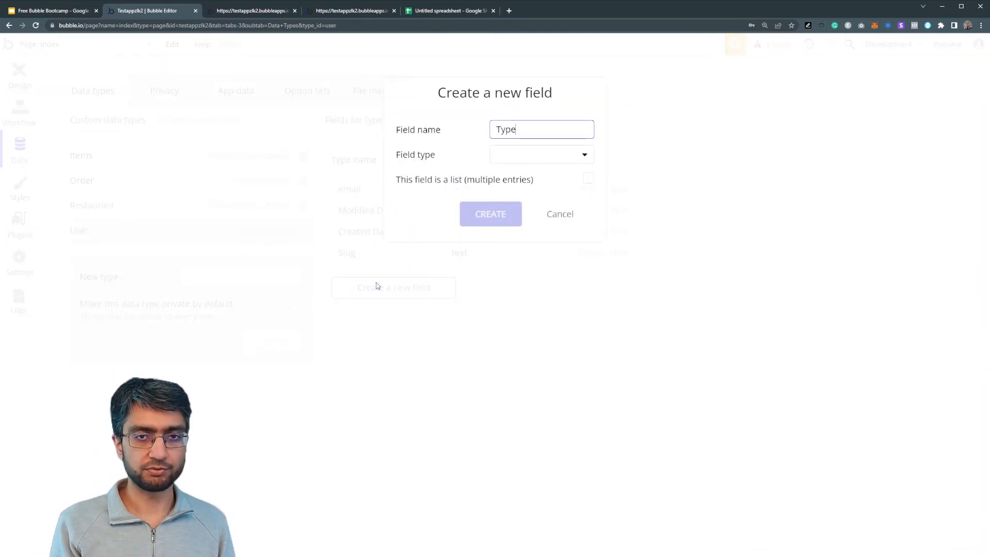
click(516, 155)
scroll(511, 258, down, 3)
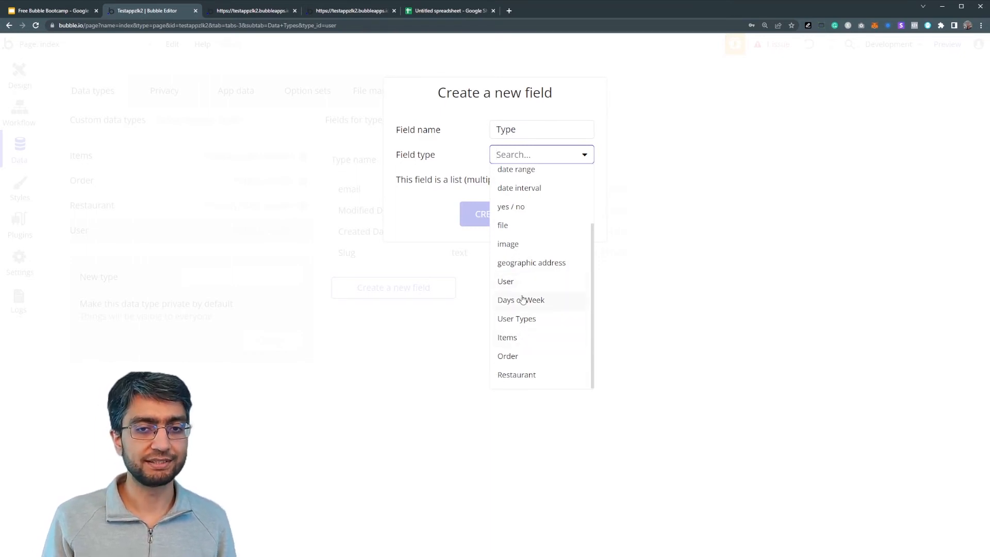
click(533, 321)
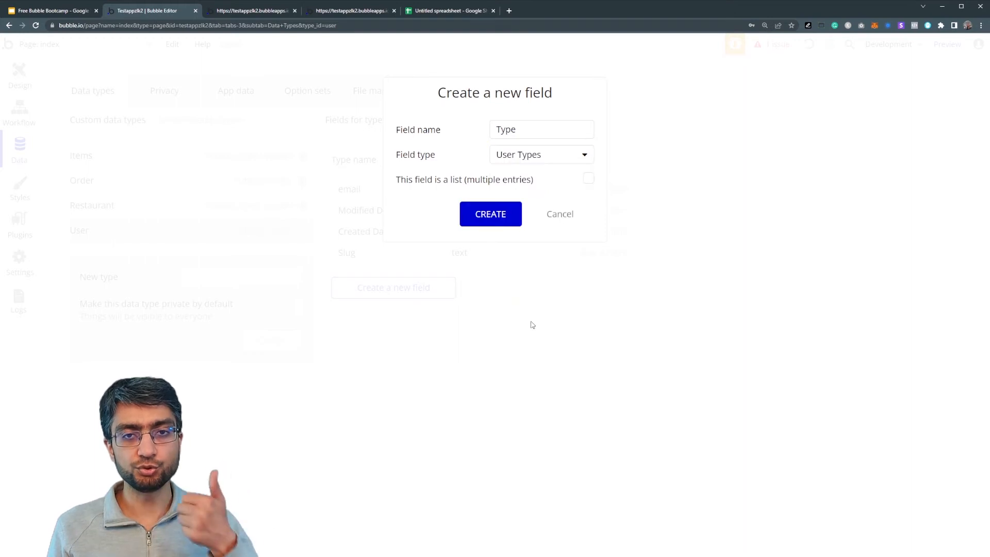
click(483, 222)
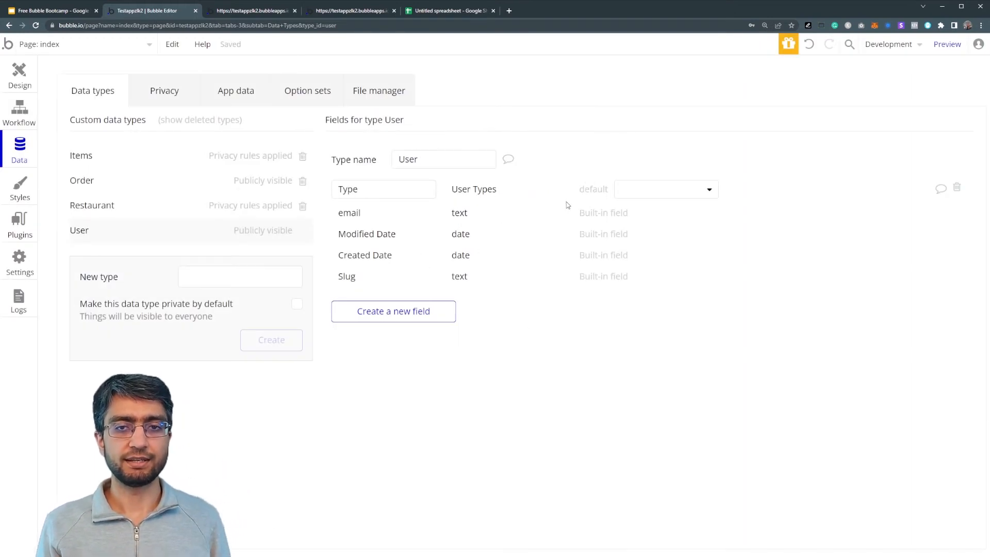
click(221, 99)
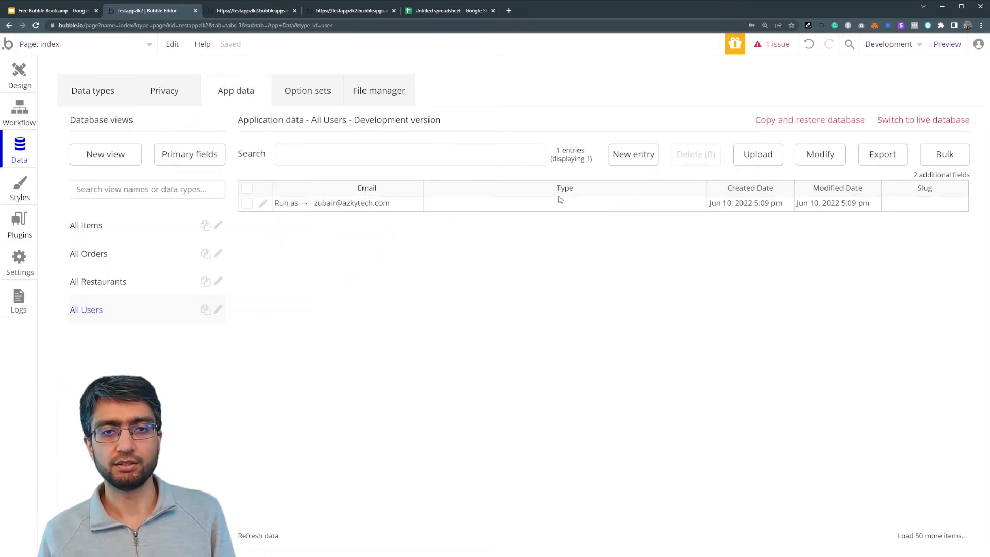
Edit the existing user's e-mail and set their type to Restaurant Owner
click(262, 203)
click(423, 129)
text(+rest)
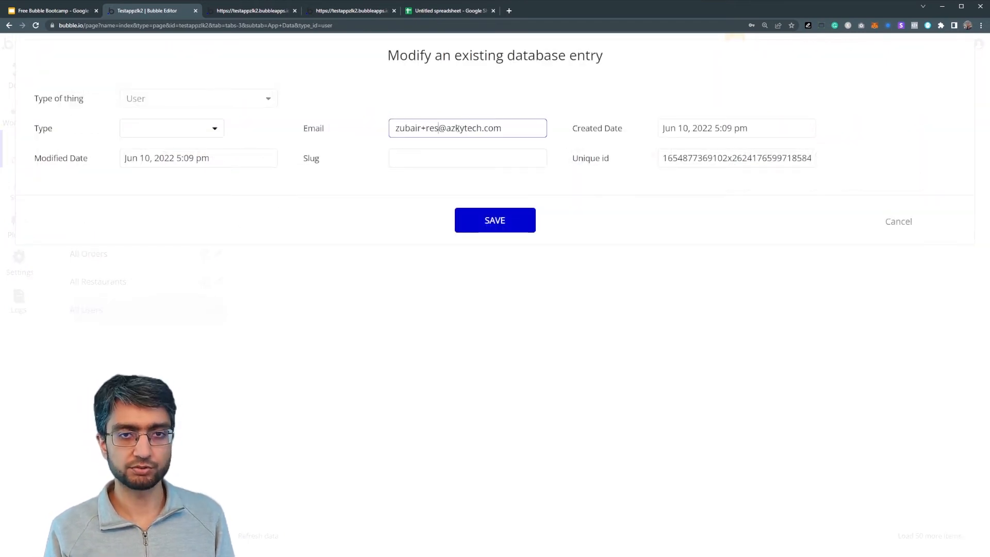
click(155, 129)
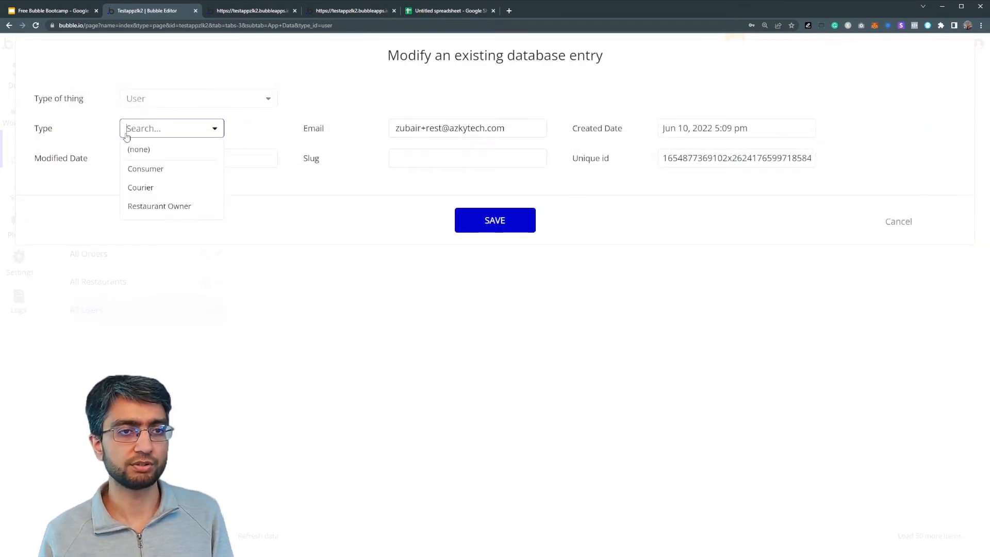
click(152, 205)
click(500, 222)
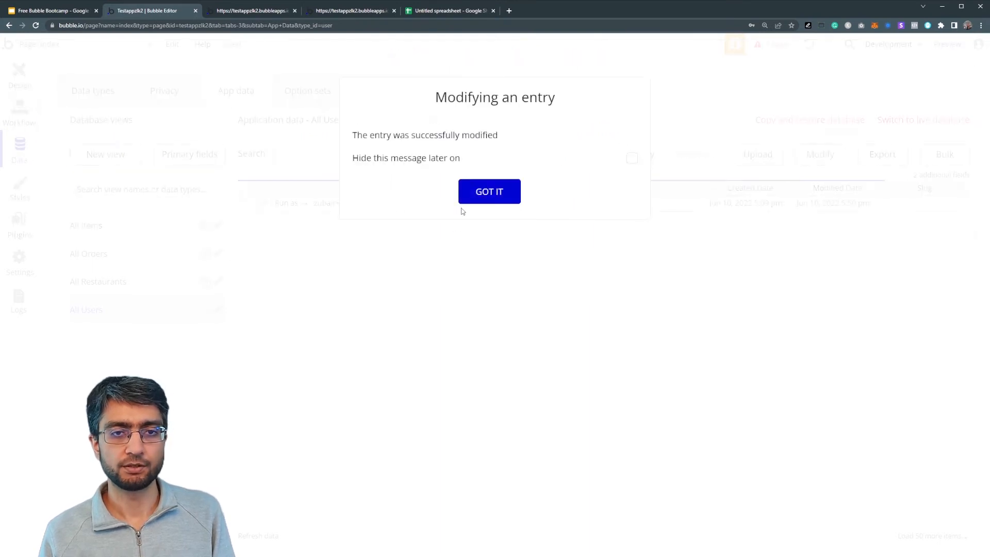
click(488, 192)
Create a new user of type Consumer with the consumer's e-mail address
click(631, 160)
click(172, 132)
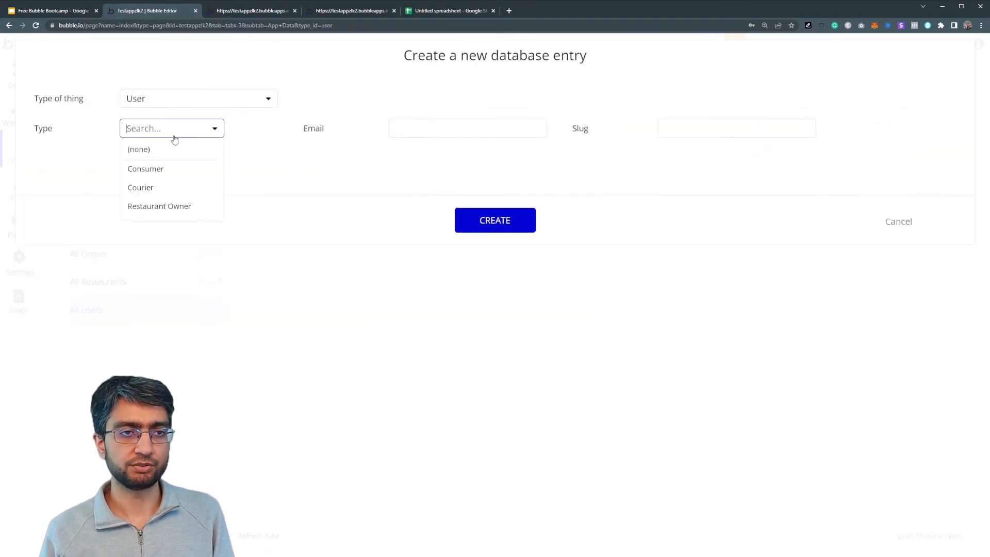
click(173, 169)
click(414, 131)
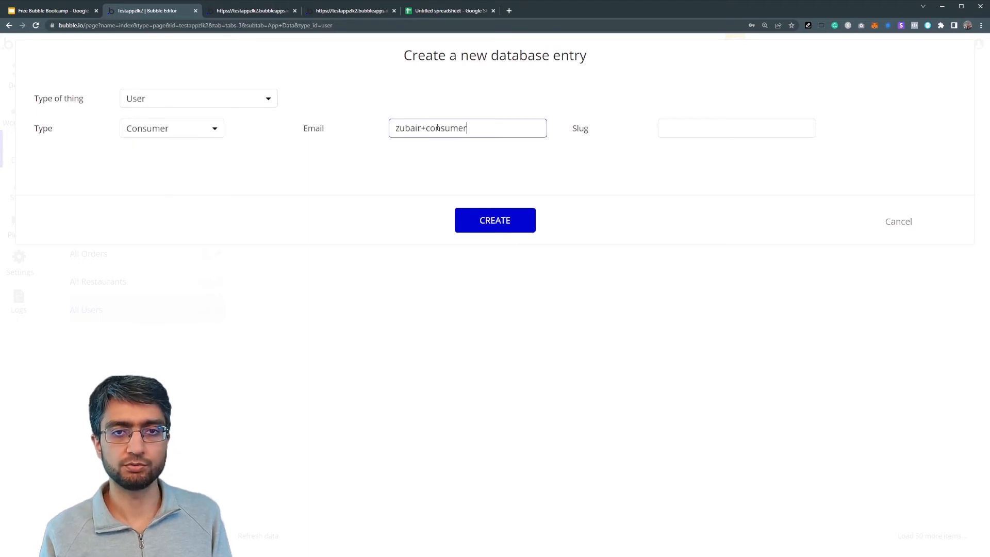
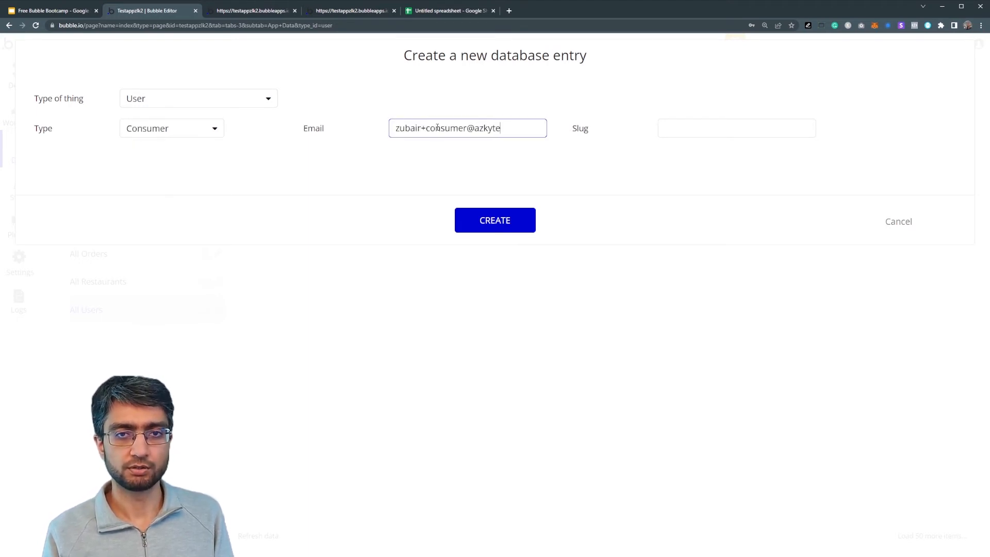
click(520, 225)
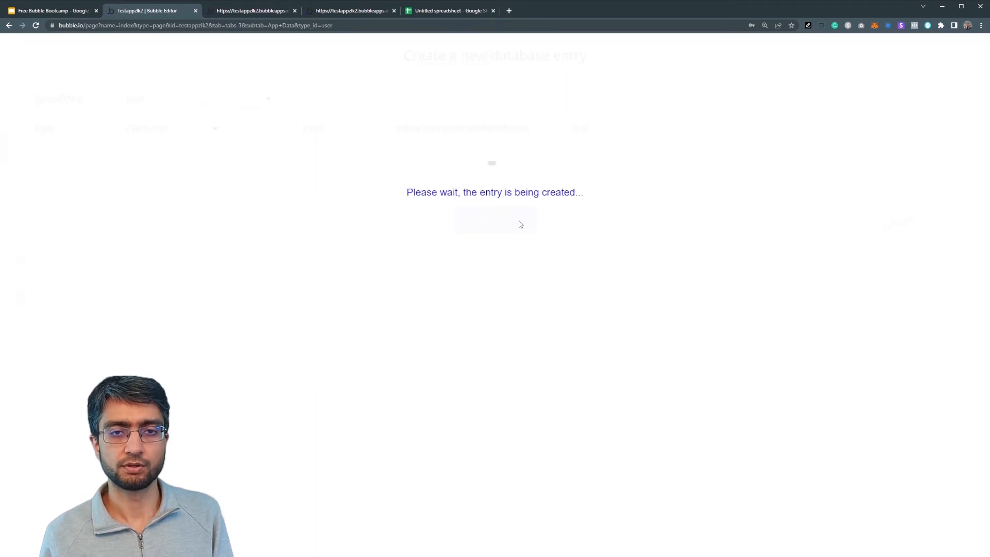
click(490, 191)
Create a new user of type Courier with the courier's e-mail address
click(629, 158)
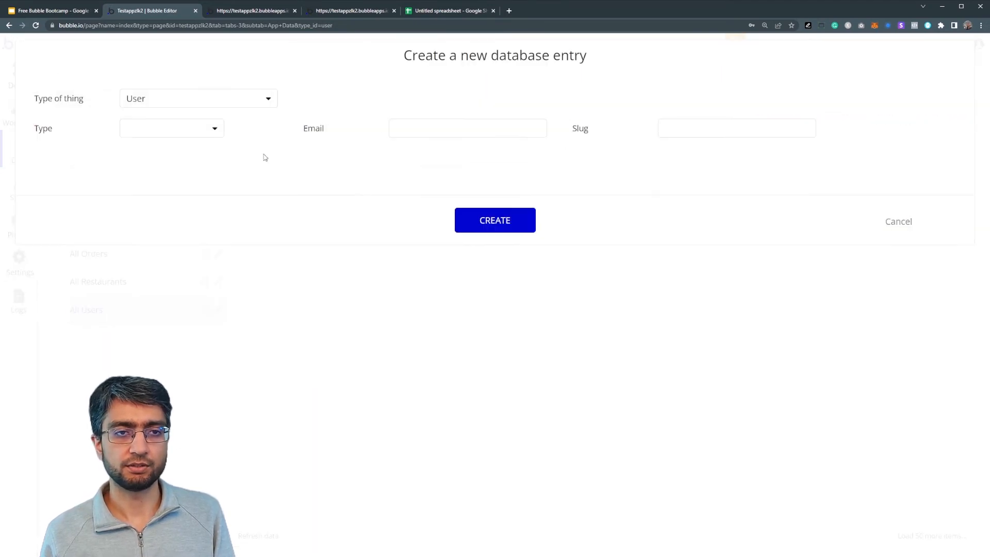
click(160, 130)
click(155, 187)
click(459, 127)
click(457, 227)
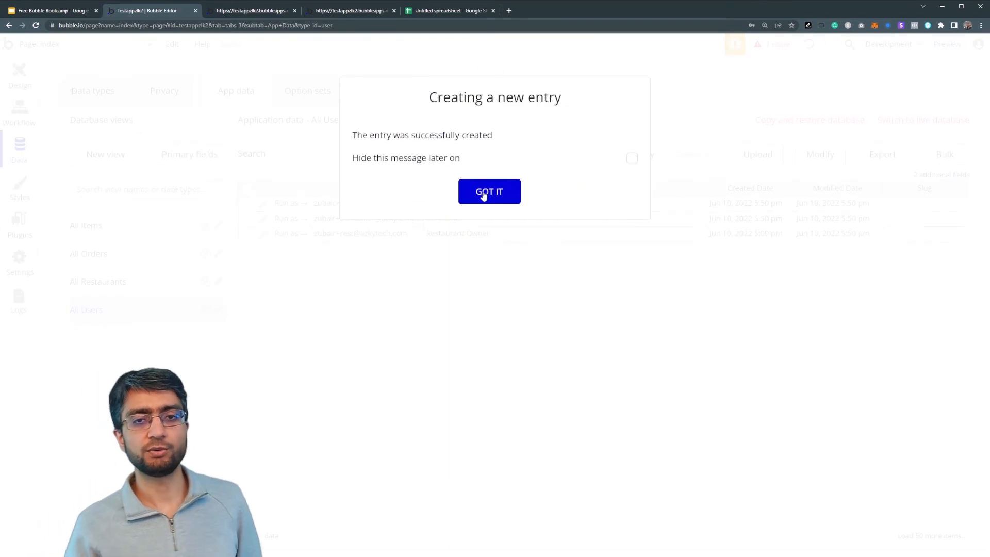
click(484, 196)
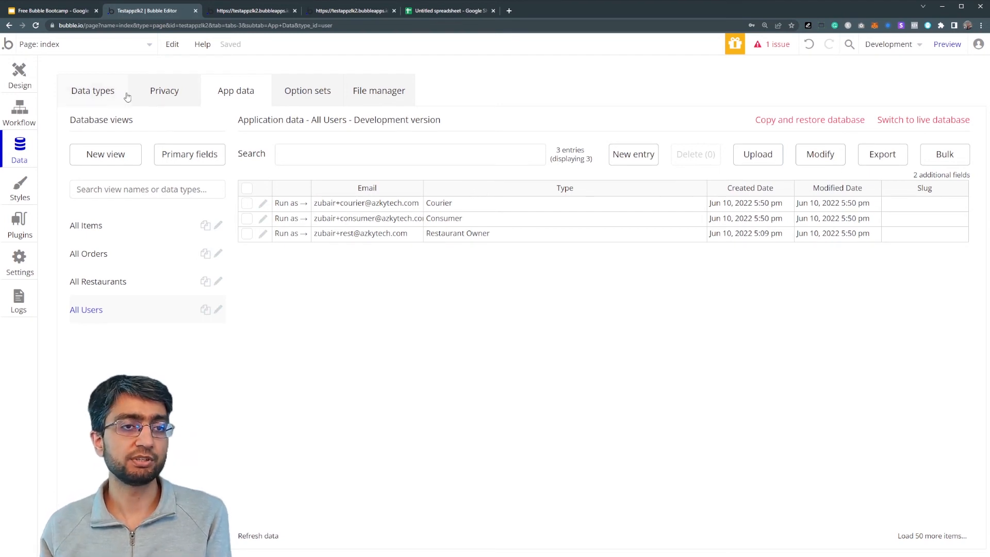
Add a privacy rule named 'Restaurant Owner' to the User data type
click(163, 100)
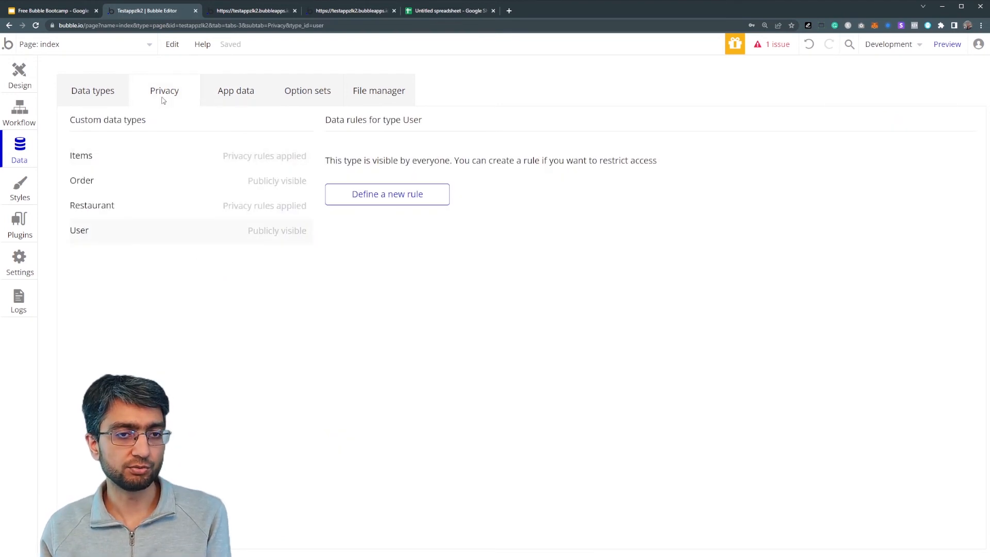
click(131, 211)
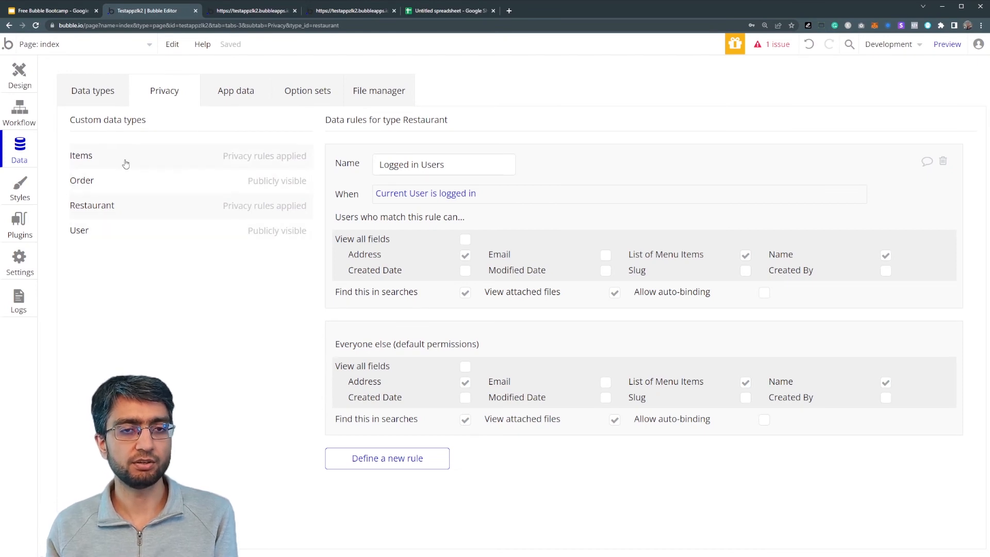
click(125, 163)
click(130, 229)
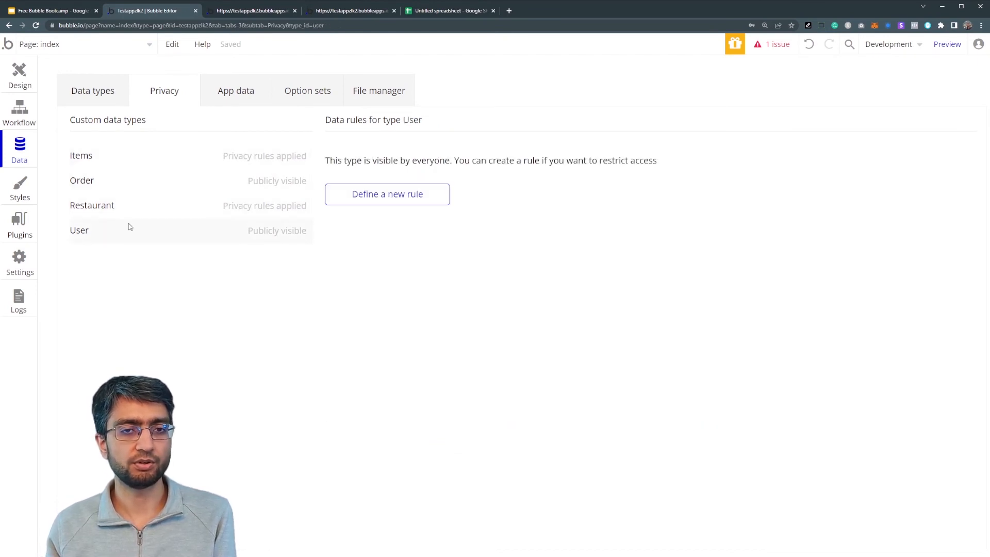
click(350, 202)
text(Rest)
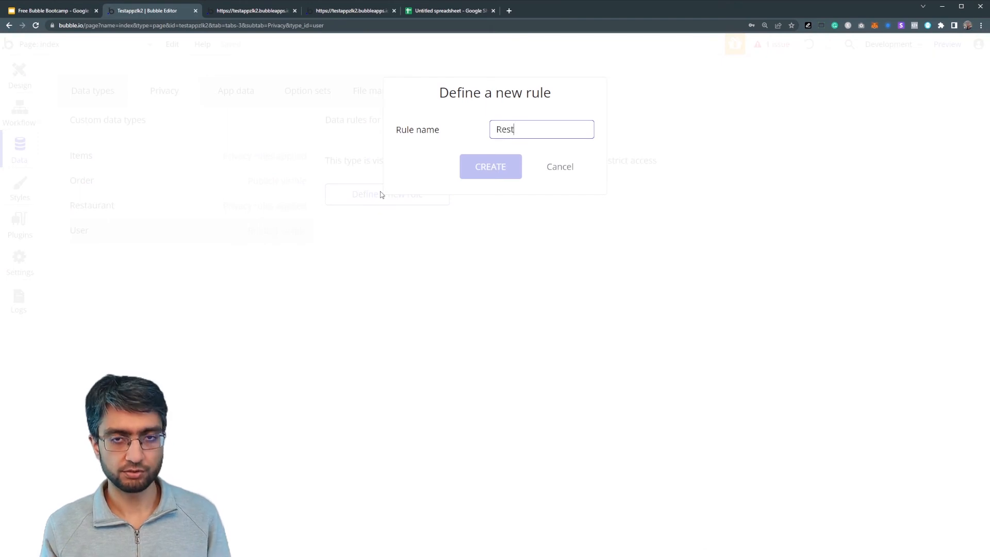
text(aurant Owner)
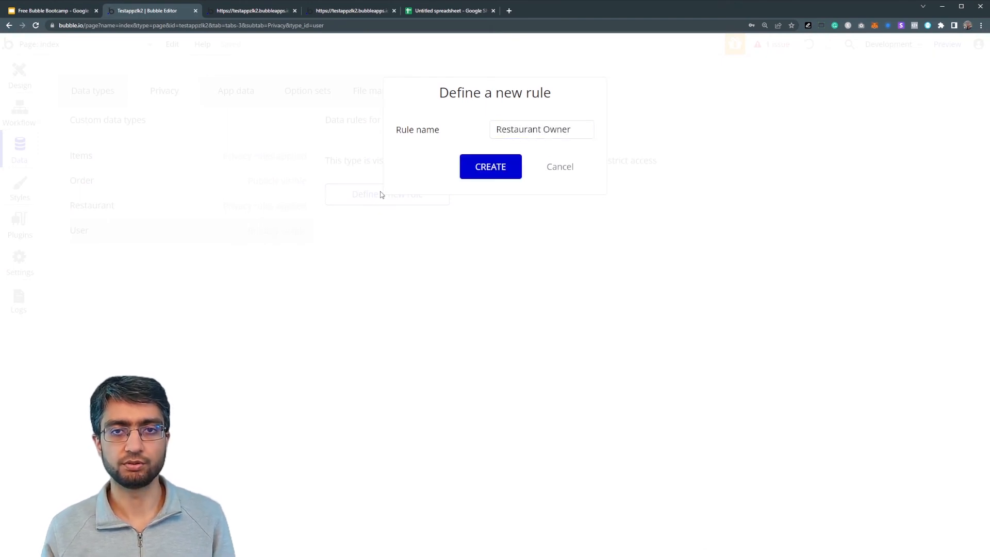
click(492, 168)
Make the rule apply when Current User's Type is Restaurant Owner
click(391, 194)
click(398, 211)
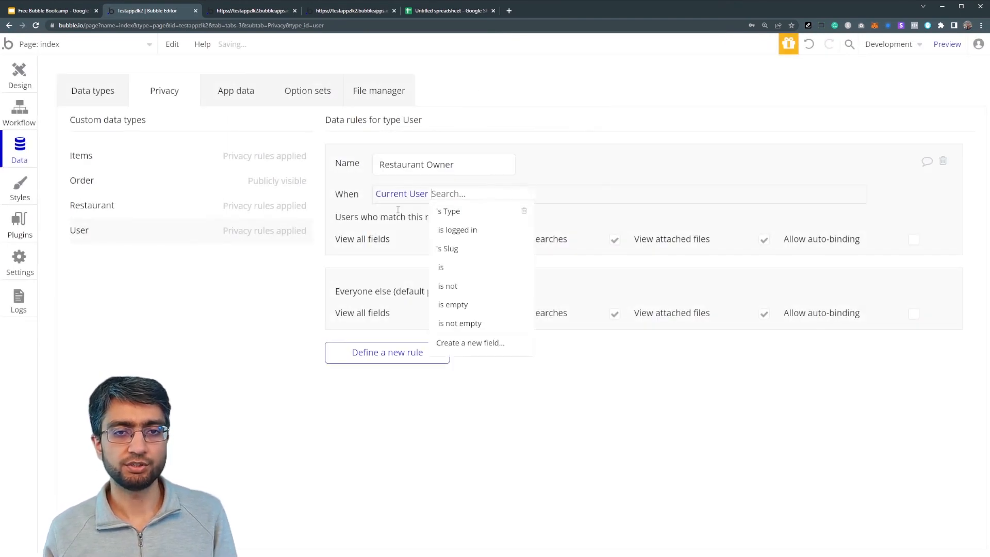
click(450, 212)
click(482, 209)
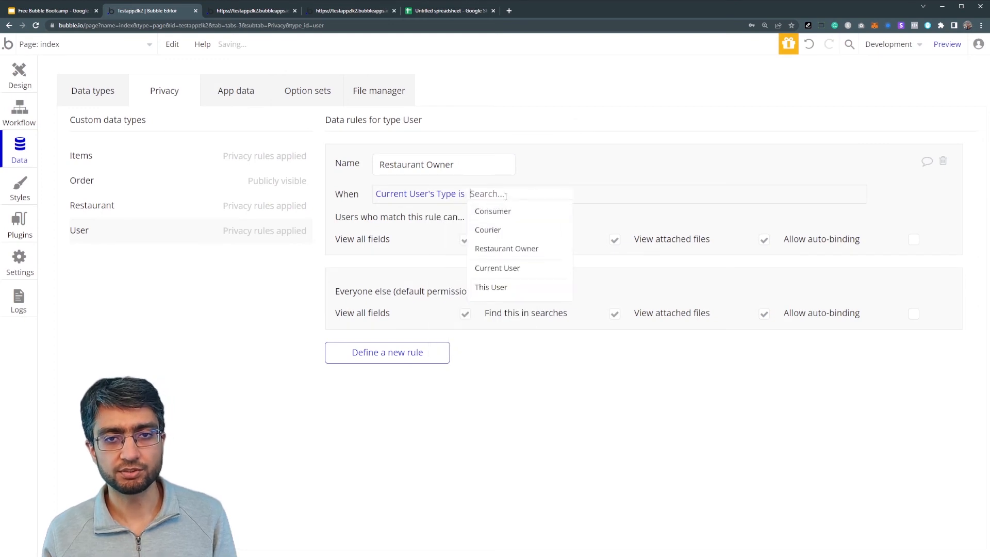
click(500, 249)
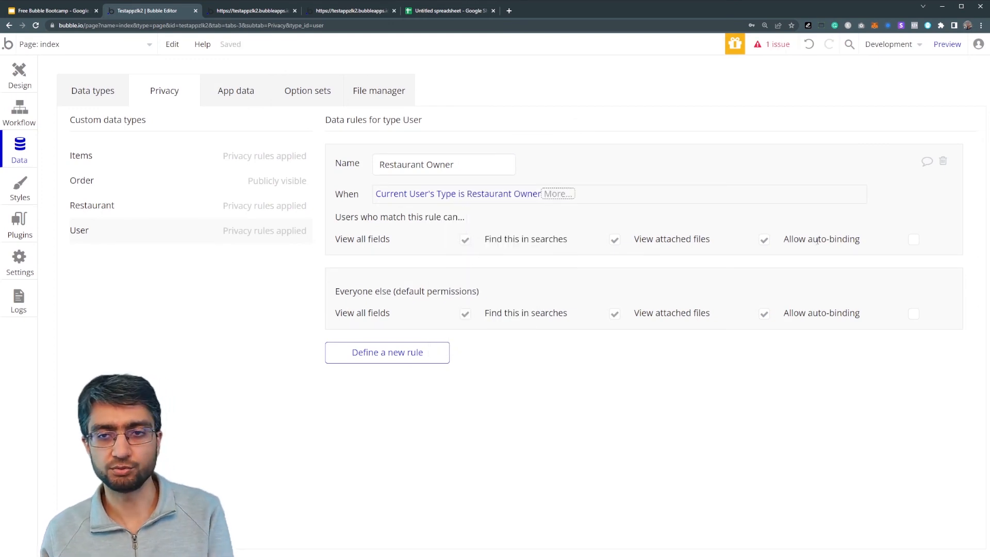
click(180, 164)
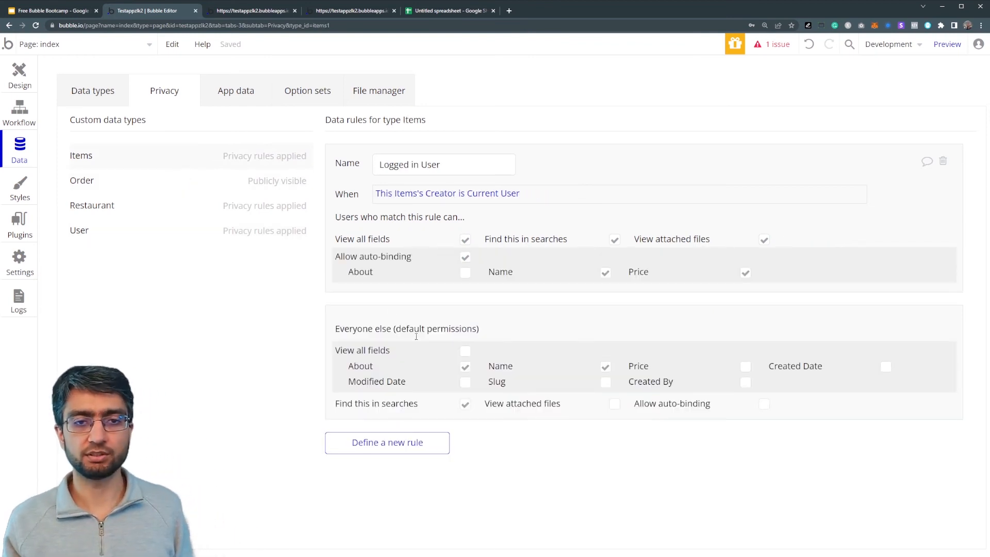
Change the Items 'Logged in User' rule condition to Current User's Type is Restaurant Owner
click(389, 199)
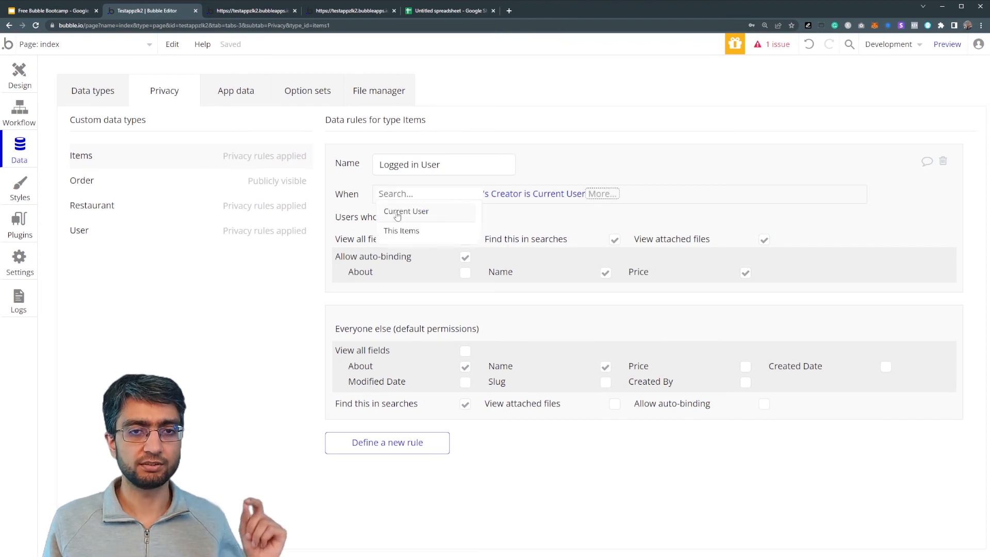
click(397, 212)
click(456, 215)
click(485, 213)
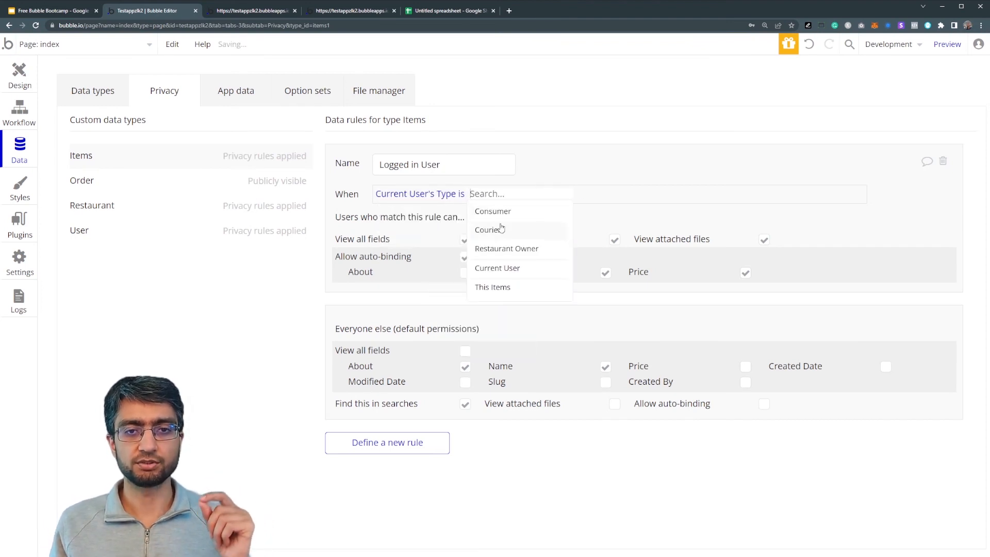
click(502, 248)
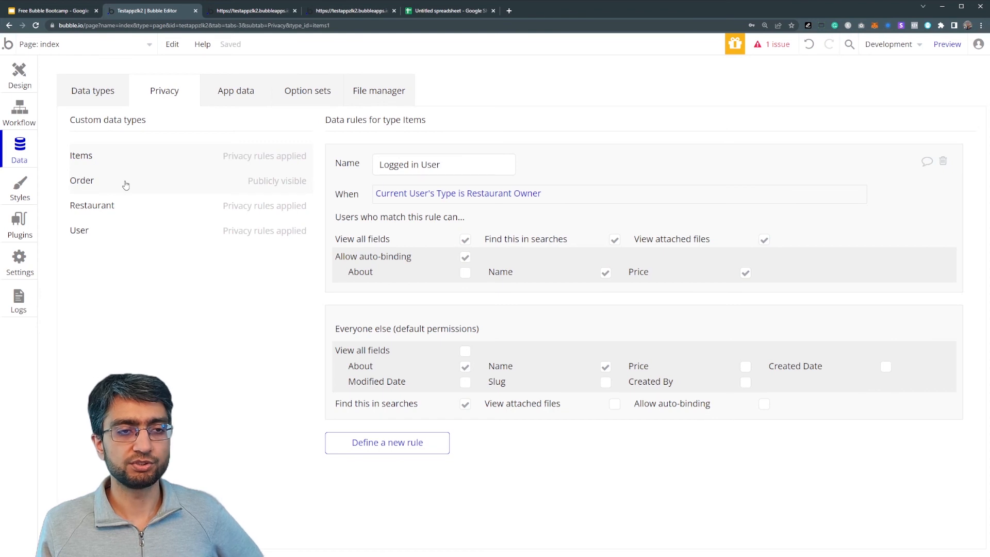
Add a Courier privacy rule to Order applying when Current User's Type is Courier
click(125, 185)
click(387, 194)
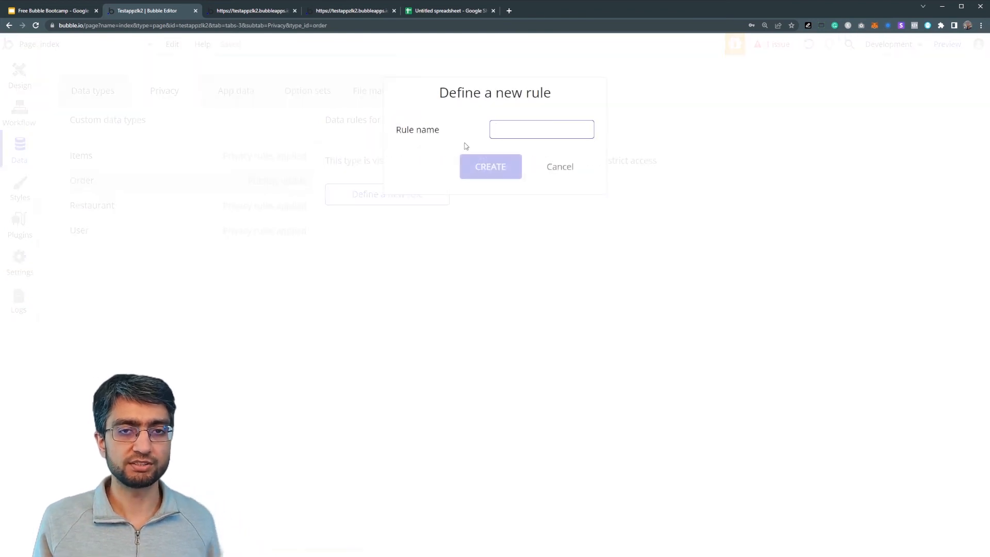
text(Curr)
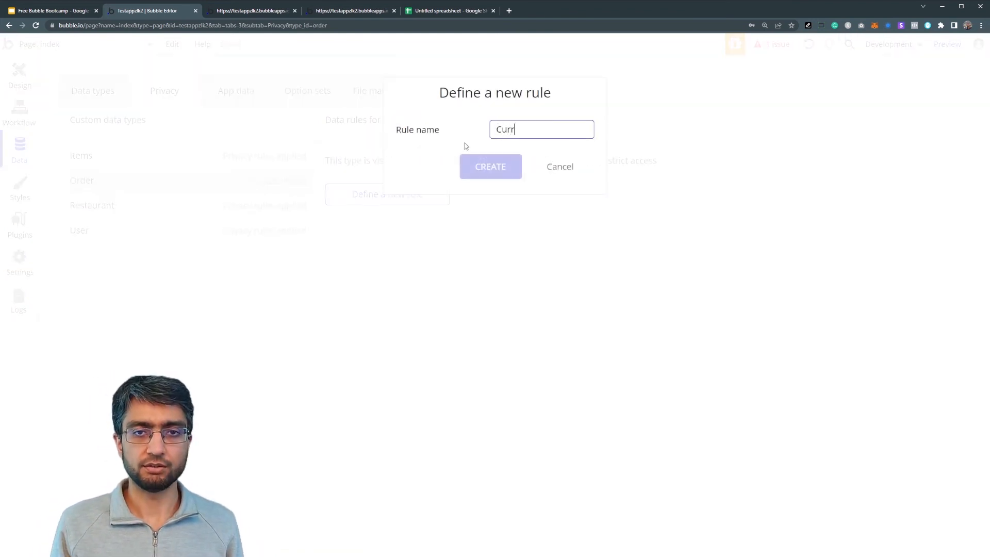
text(ourier)
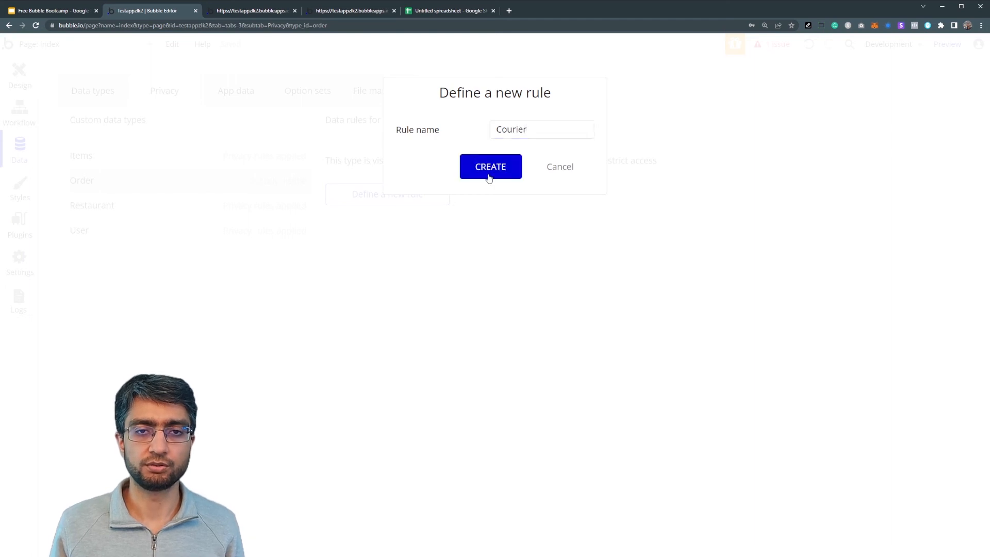
click(489, 172)
click(390, 194)
click(405, 210)
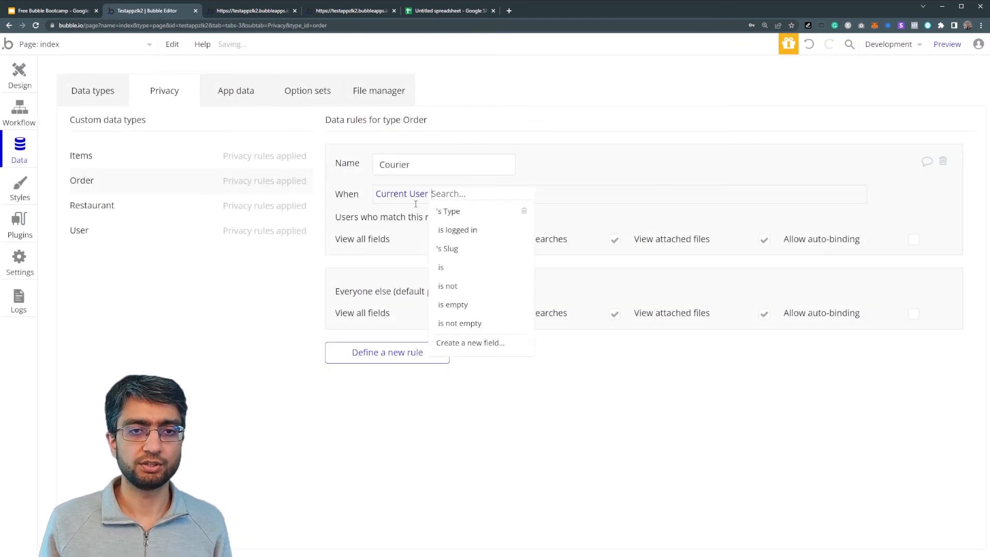
click(464, 212)
click(498, 216)
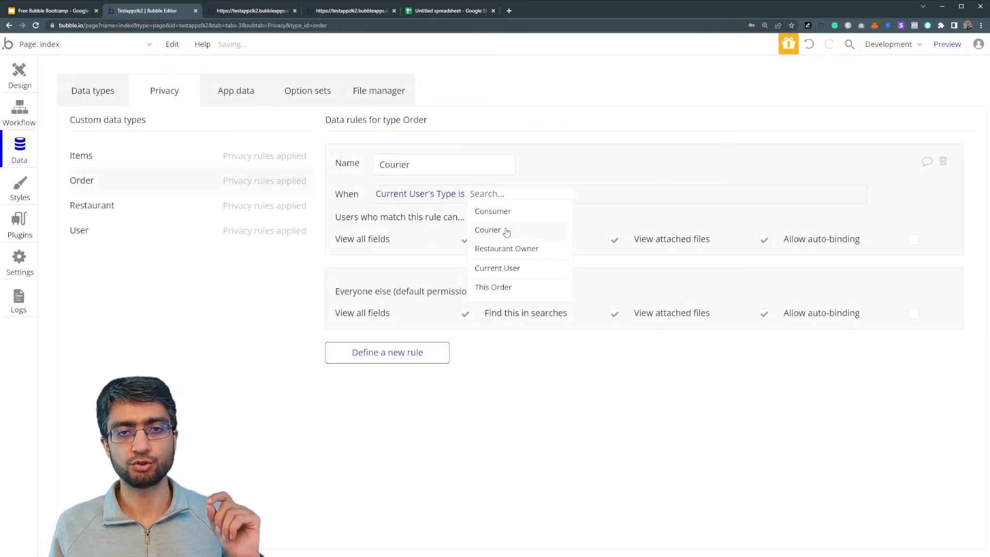
click(502, 229)
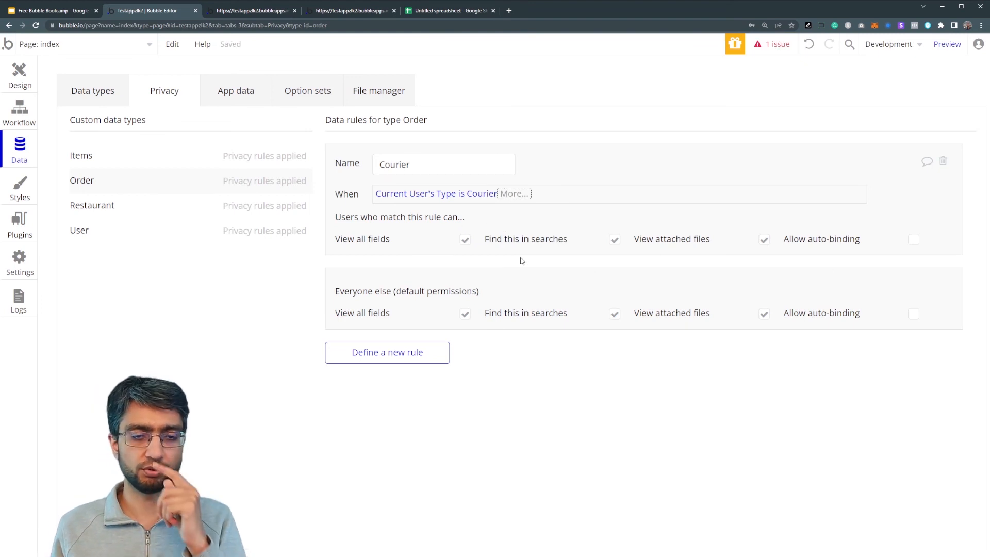
Block everyone else from viewing Order fields and attached files, then return to the slides
click(466, 314)
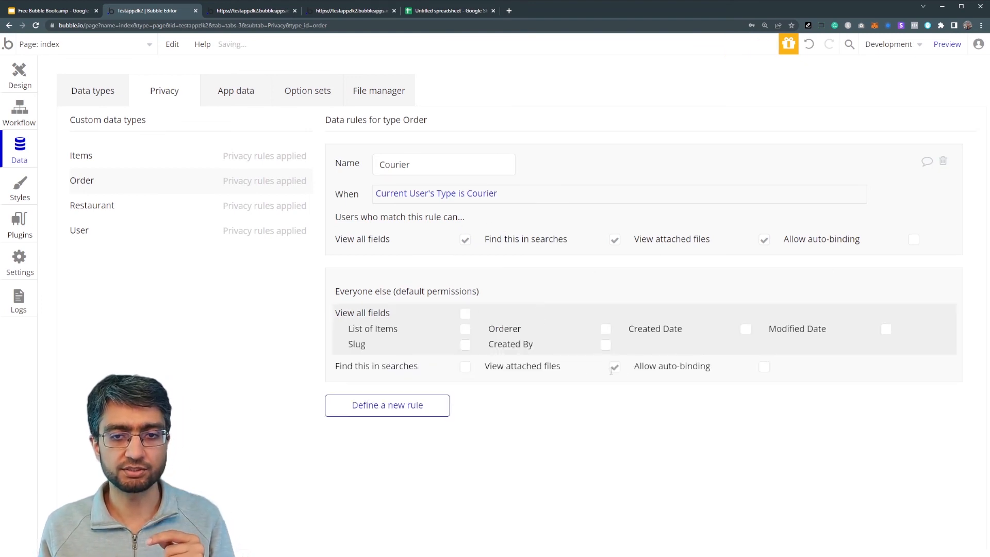
click(615, 367)
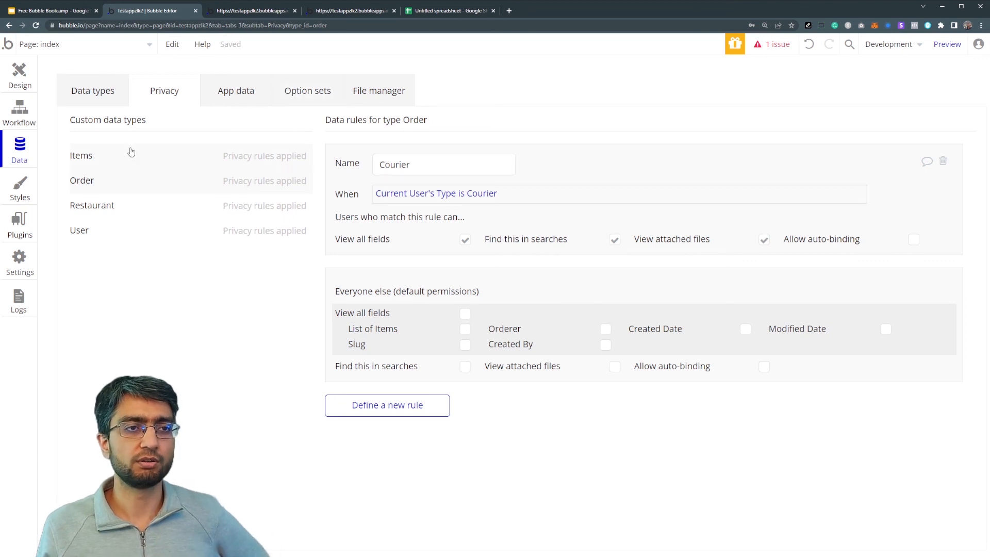
click(58, 13)
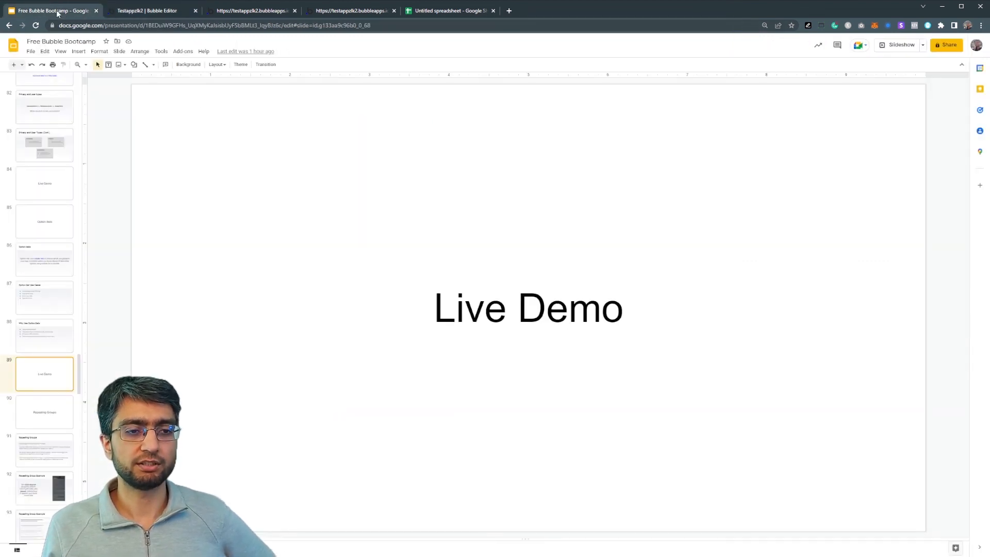